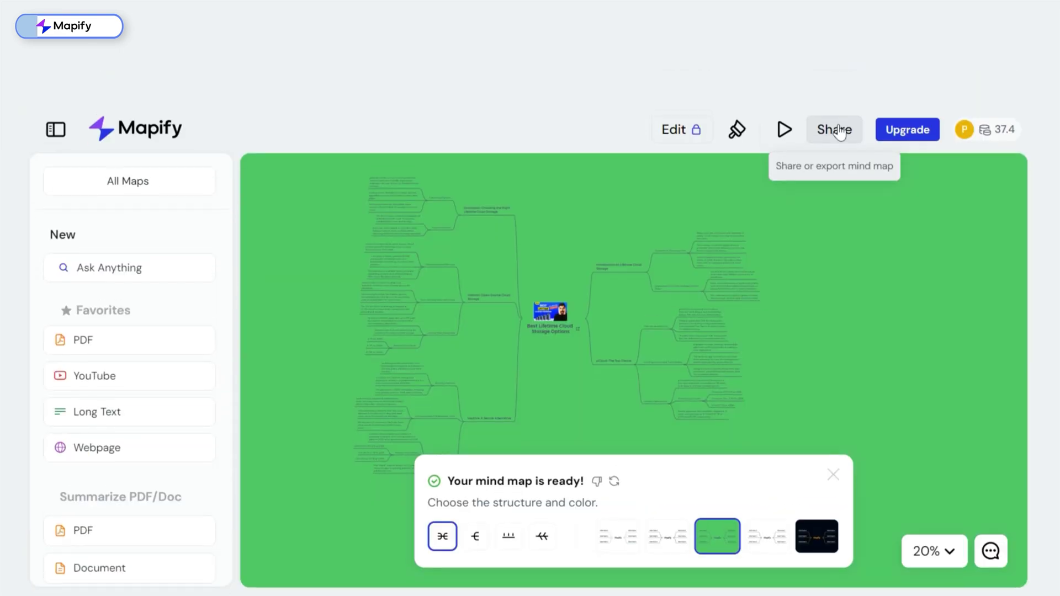
Step: Open the sharing options for the green-themed cloud storage mind map
left_click(835, 129)
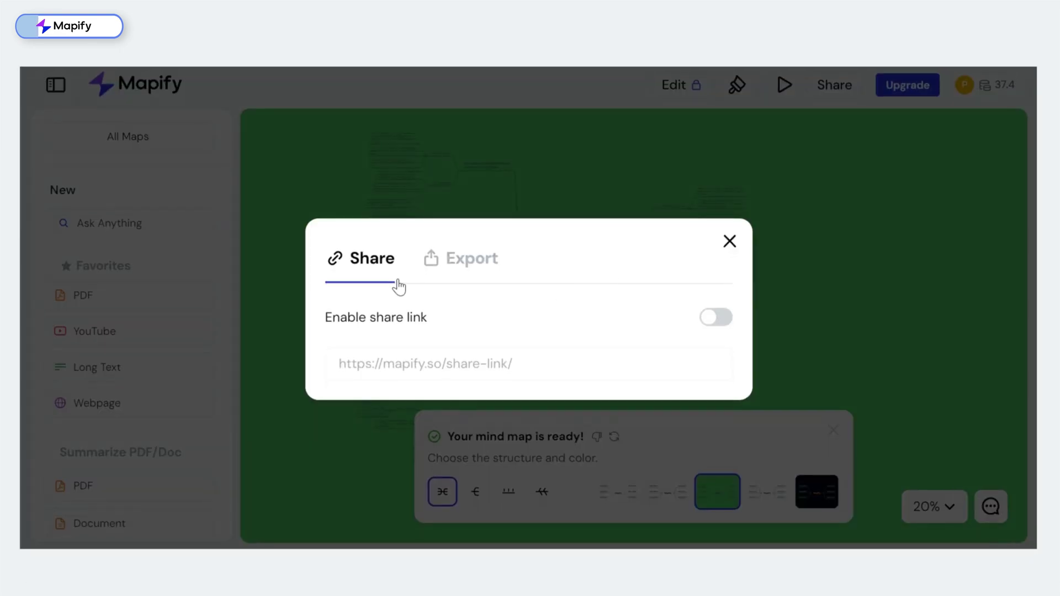
Step: Enable the public share link, then bring up zoom choices on the video-ideas map
left_click(716, 318)
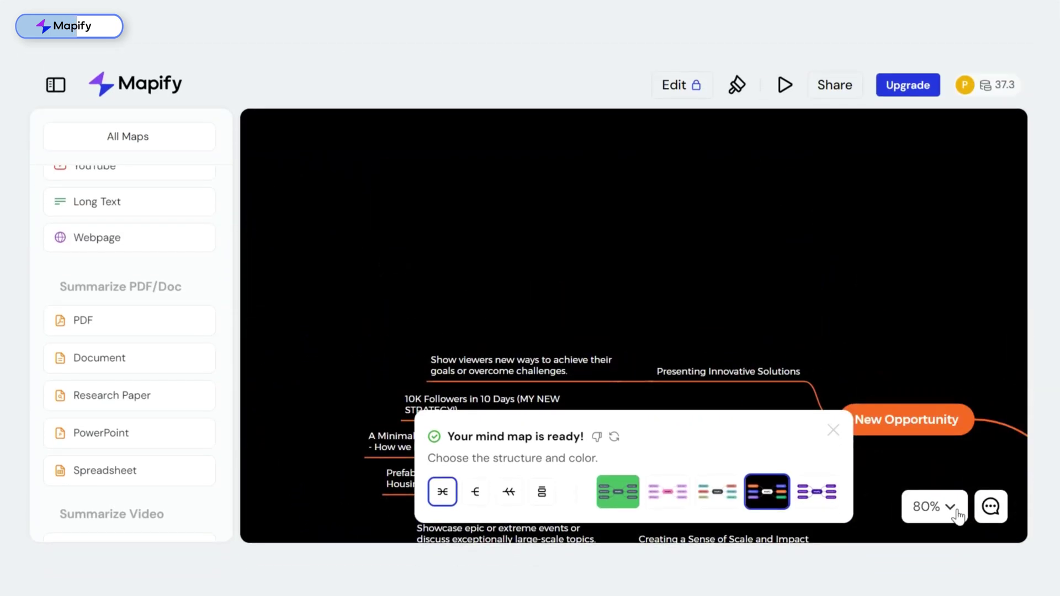
left_click(934, 506)
Step: Zoom the video-ideas map to 100%, then 20%, and pan it into view
left_click(882, 255)
scroll(580, 315, "up", 5)
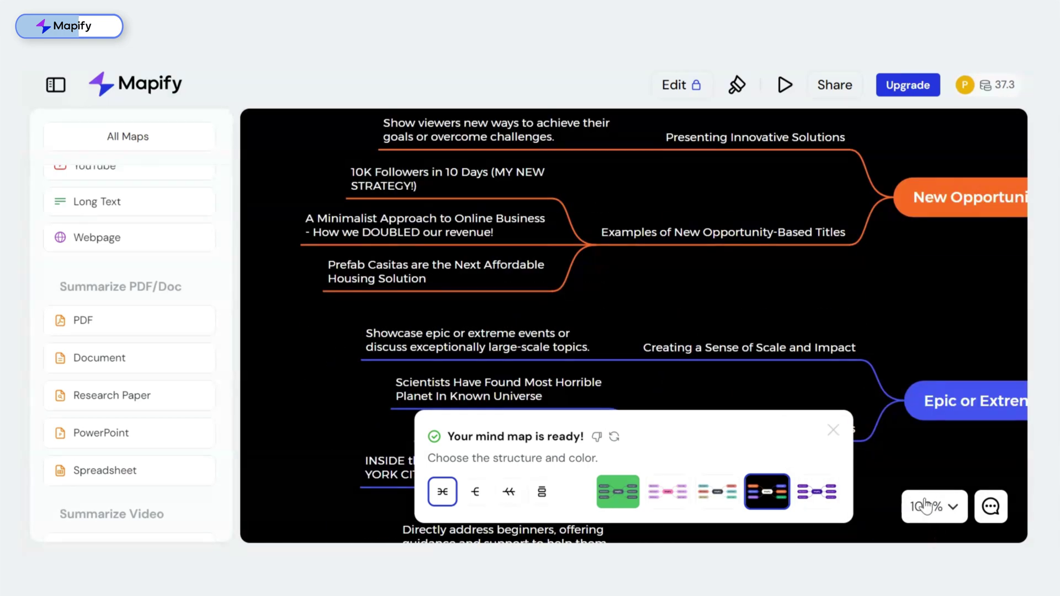
left_click(934, 506)
left_click(861, 175)
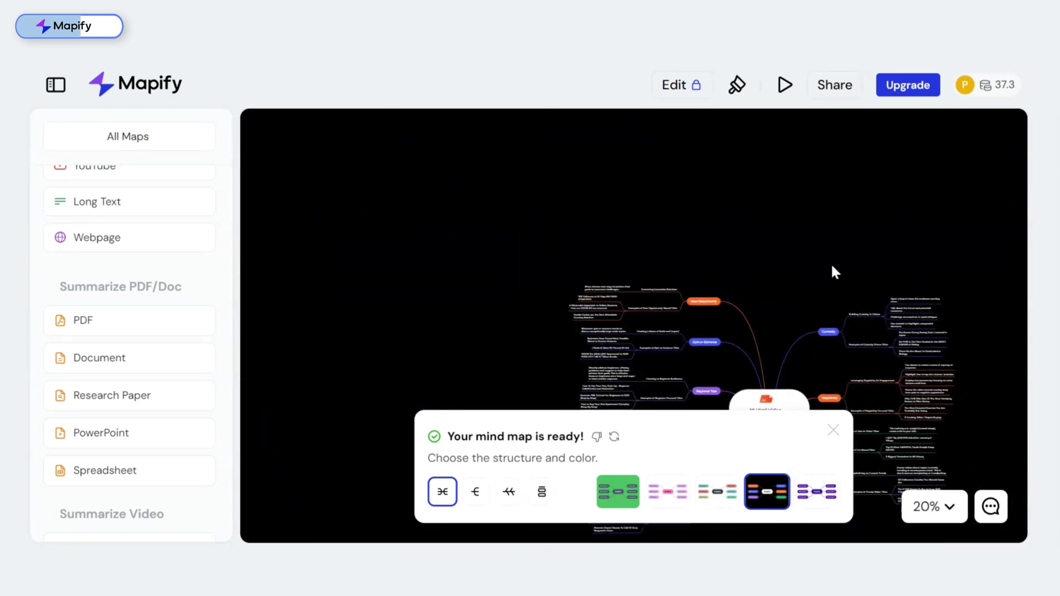
left_click_drag(837, 273, 845, 311)
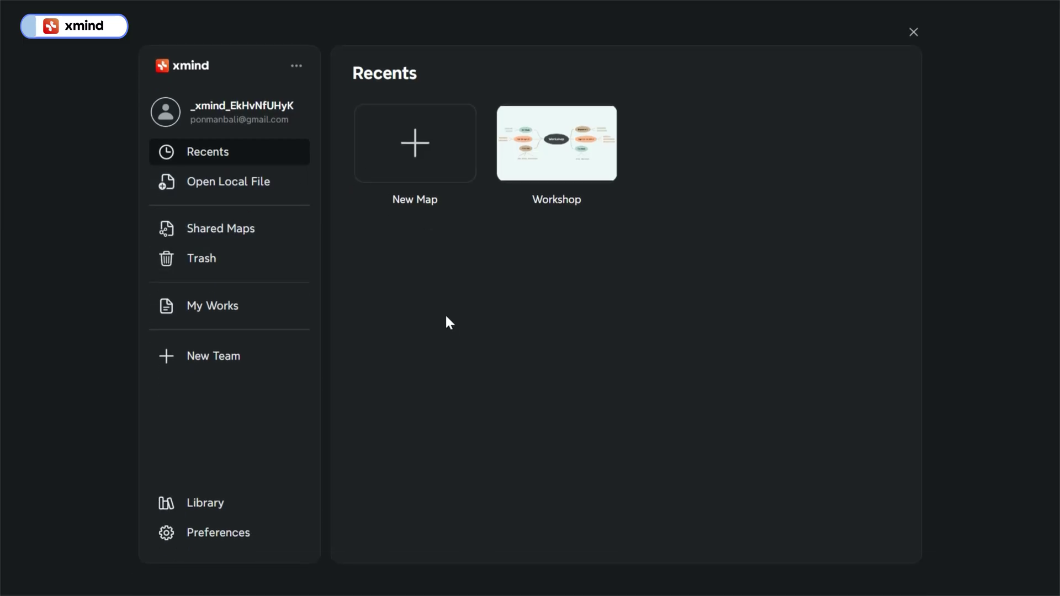
scroll(447, 264, "down", 5)
scroll(446, 265, "down", 5)
scroll(446, 264, "down", 3)
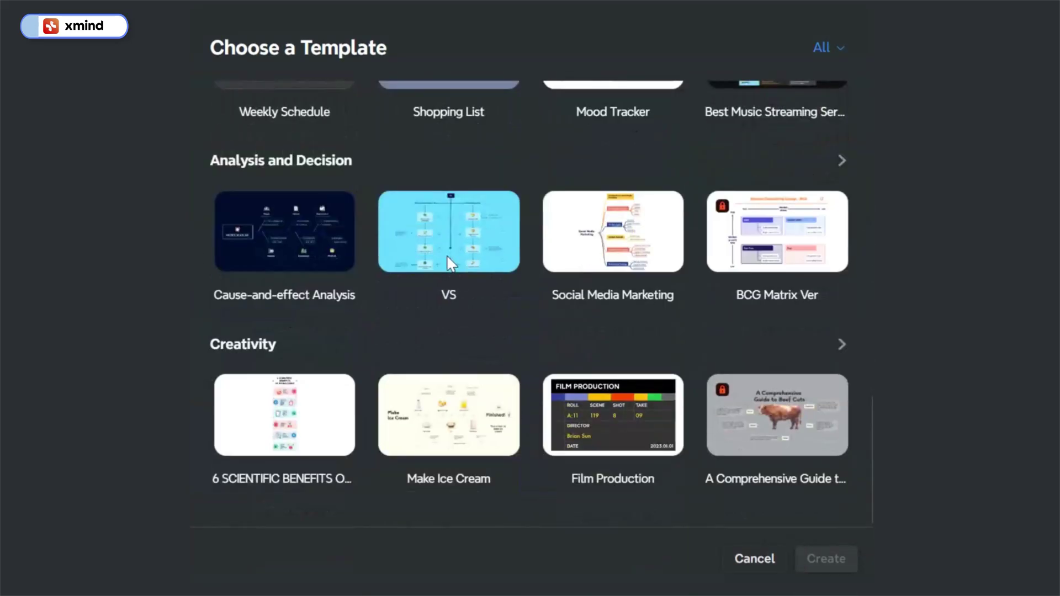
scroll(446, 265, "up", 12)
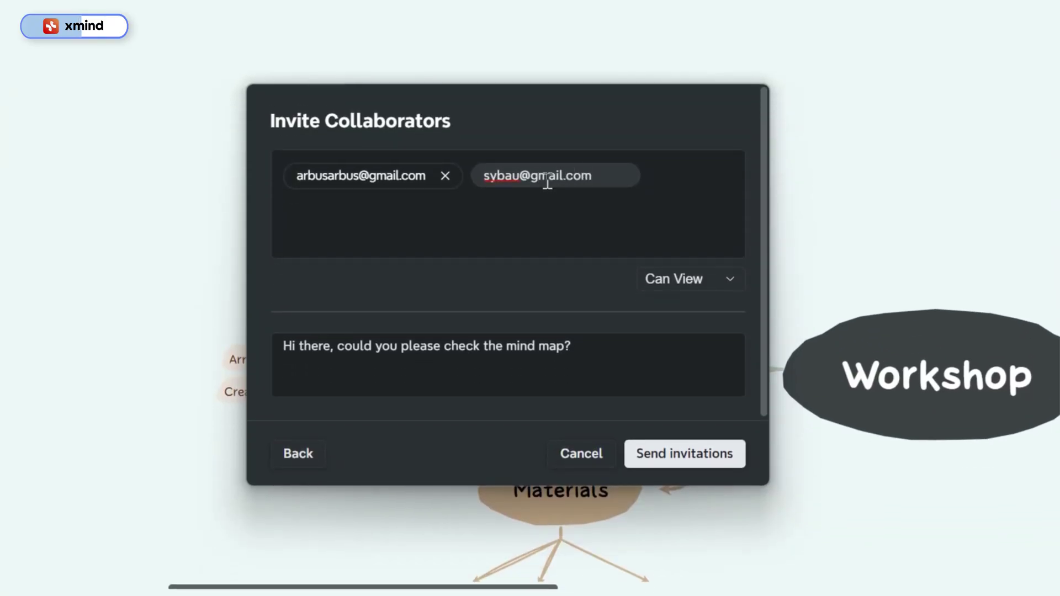
Step: Confirm the second collaborator's email address in Invite Collaborators
key("Return")
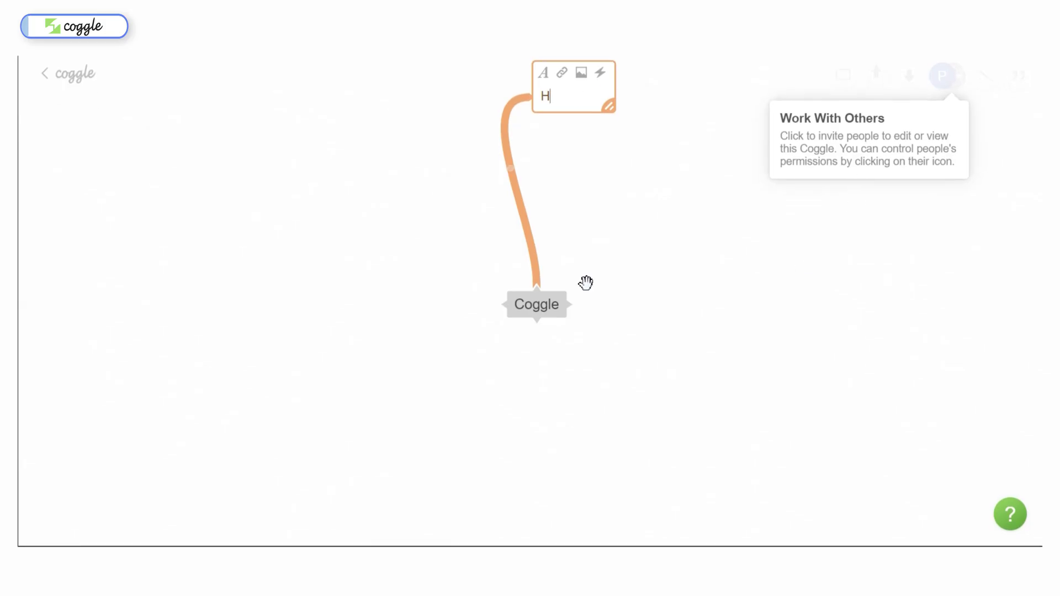
Step: Add five branches around the central Coggle node
left_click(734, 316)
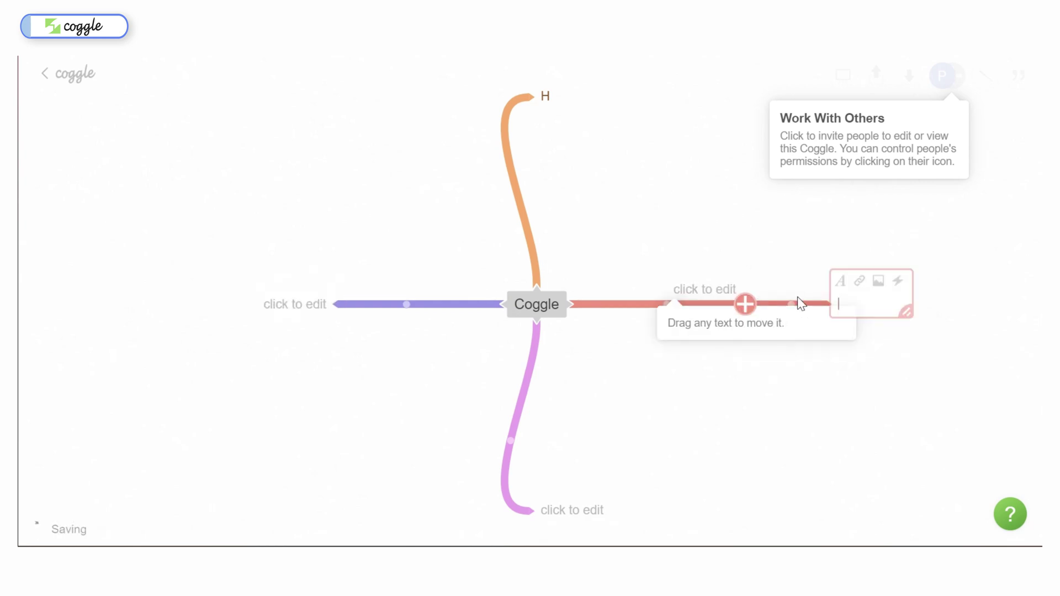
left_click(540, 98)
left_click(498, 305)
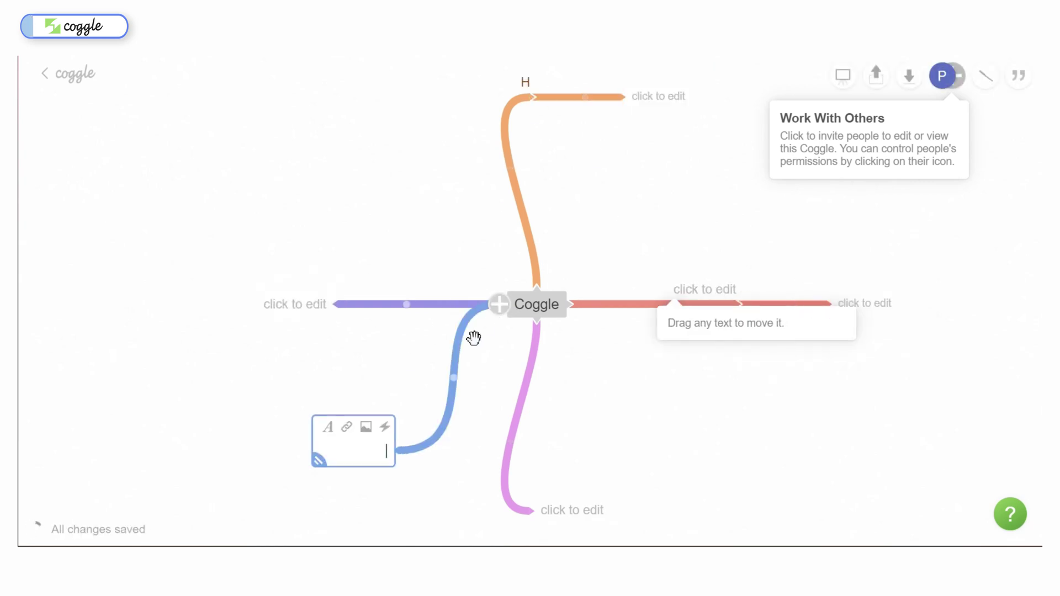
left_click(547, 290)
left_click(579, 315)
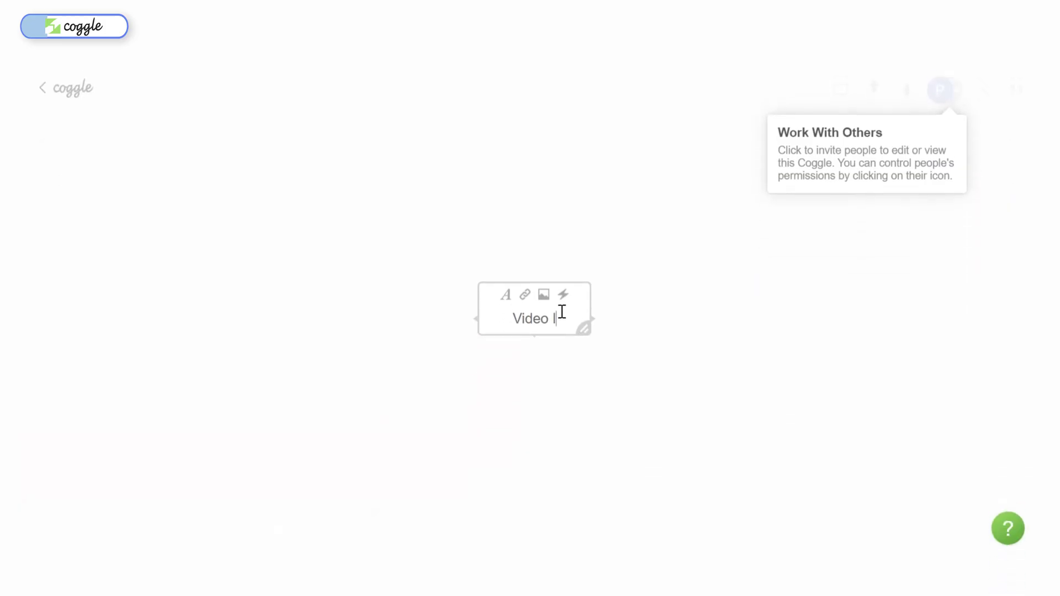
type("deas")
Step: Label the central node 'Video Ideas' and add four more child branches
key("Return")
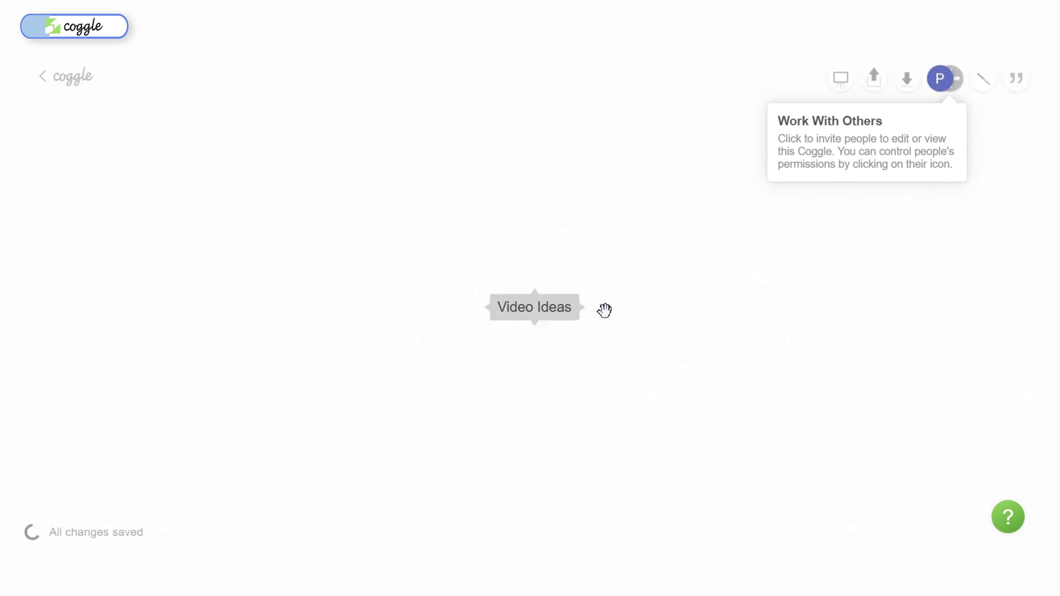
left_click(585, 307)
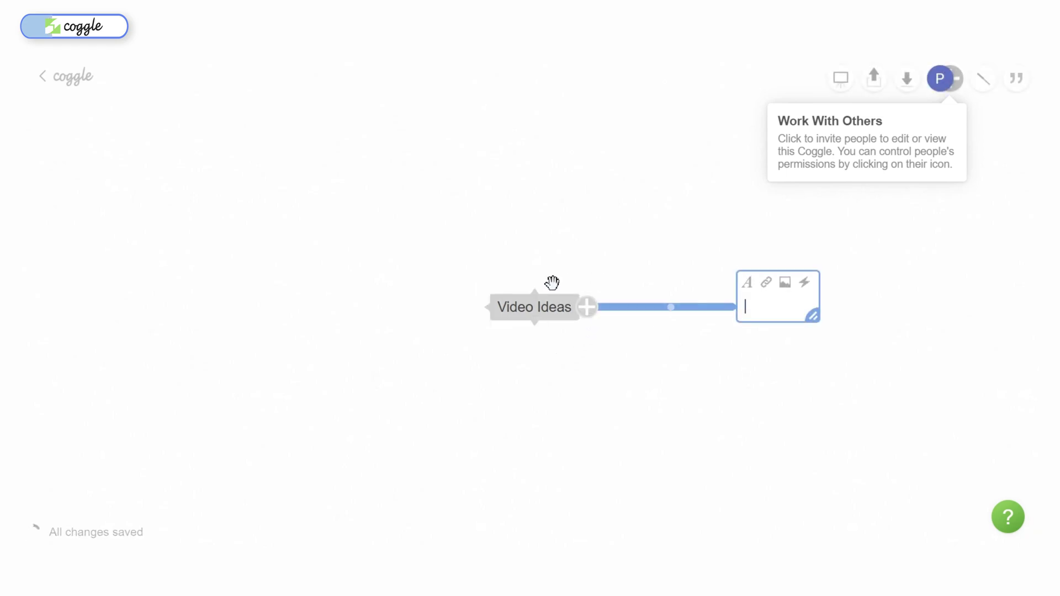
left_click(535, 286)
left_click(530, 328)
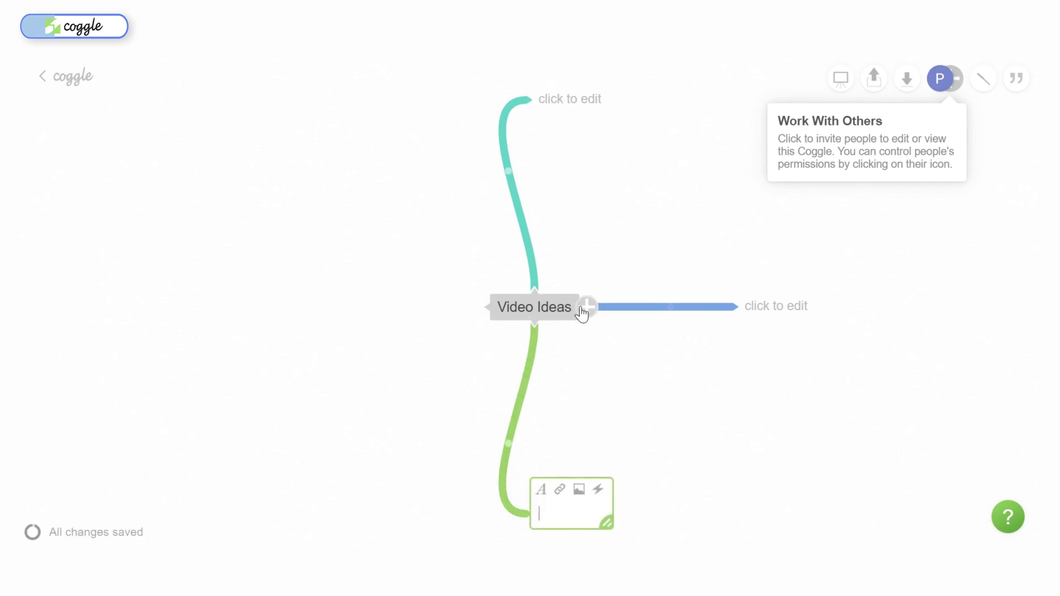
left_click(585, 307)
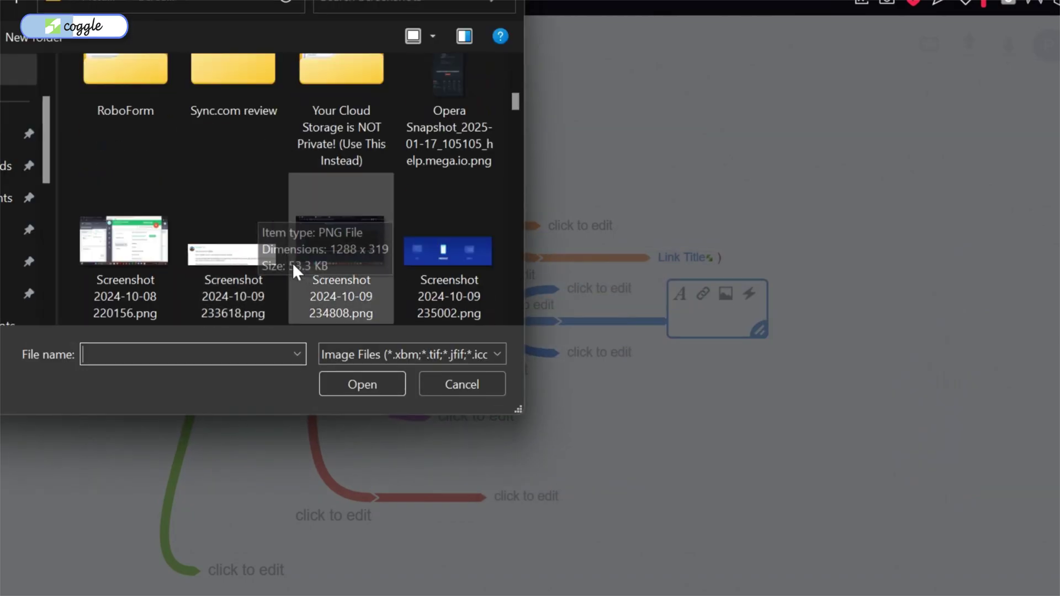
Step: Attach the screenshot PNG to a branch, then add another Video Ideas branch
left_click(340, 249)
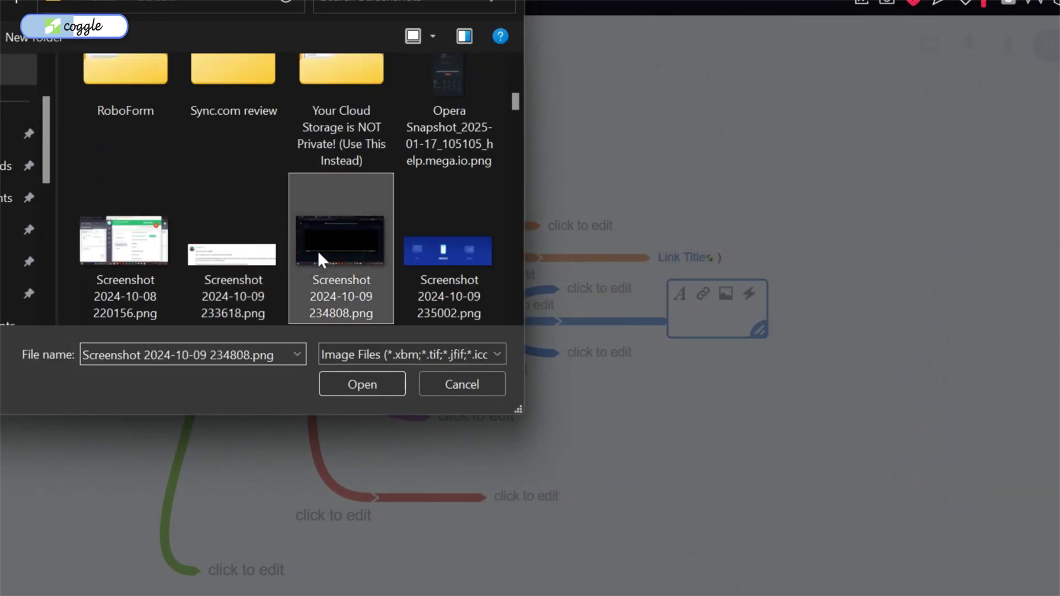
left_click(362, 384)
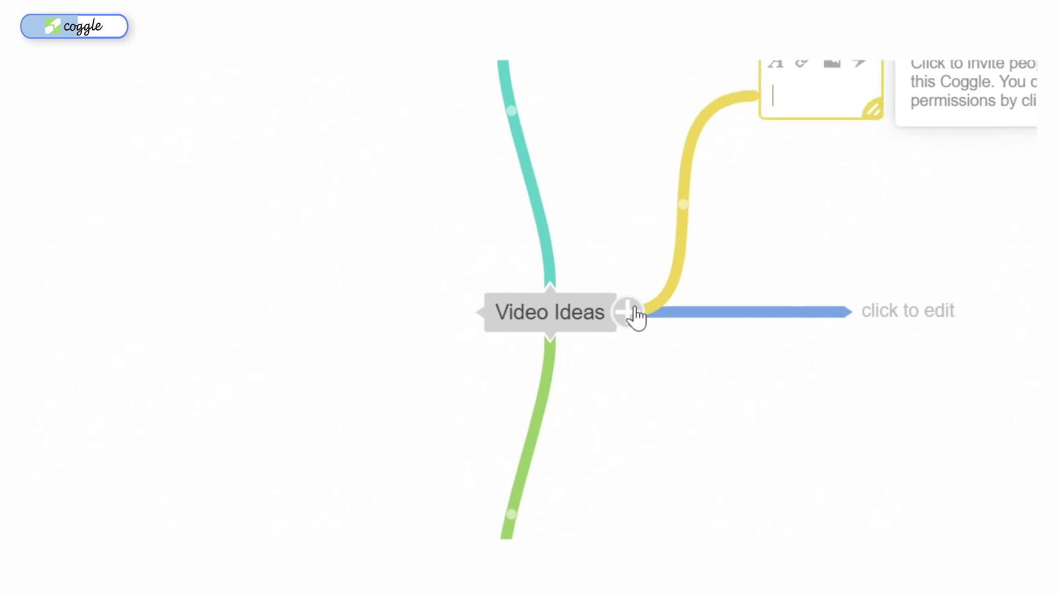
left_click(629, 312)
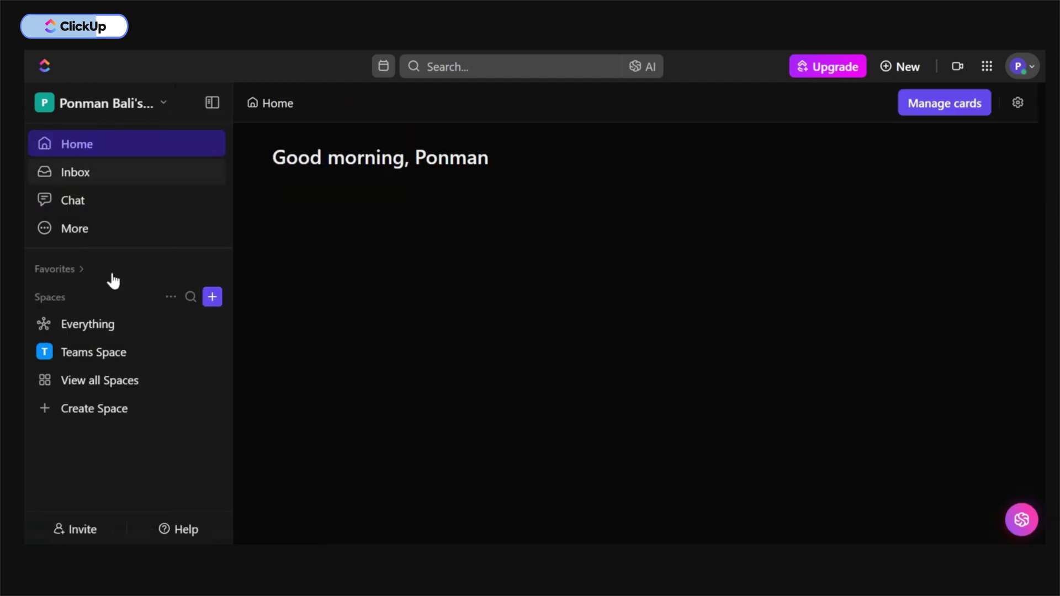
Step: Visit Everything, Teams Space and Home in ClickUp, then show the apps menu
left_click(88, 324)
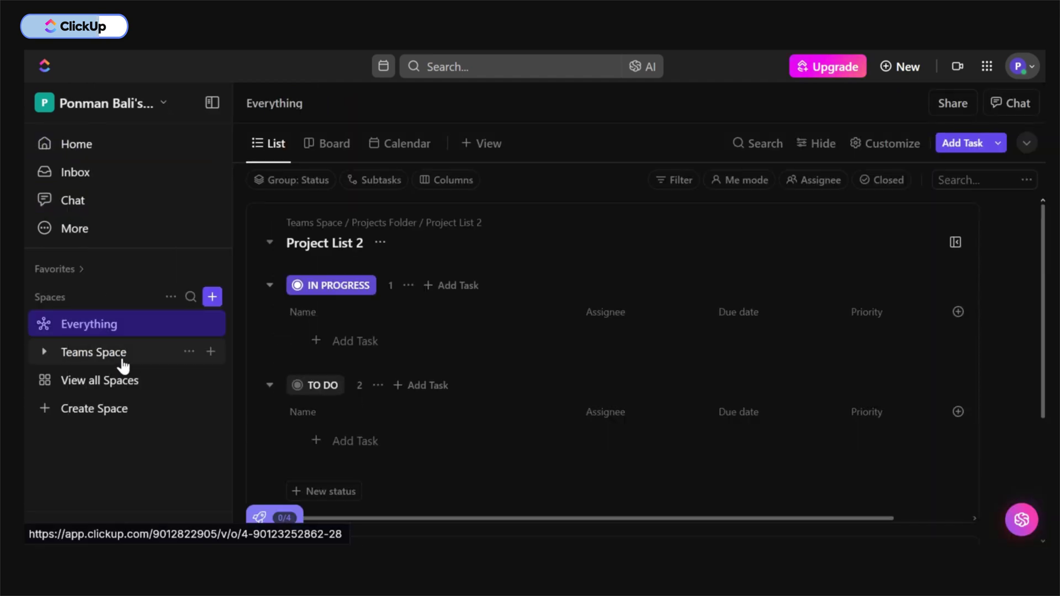
left_click(93, 352)
left_click(76, 143)
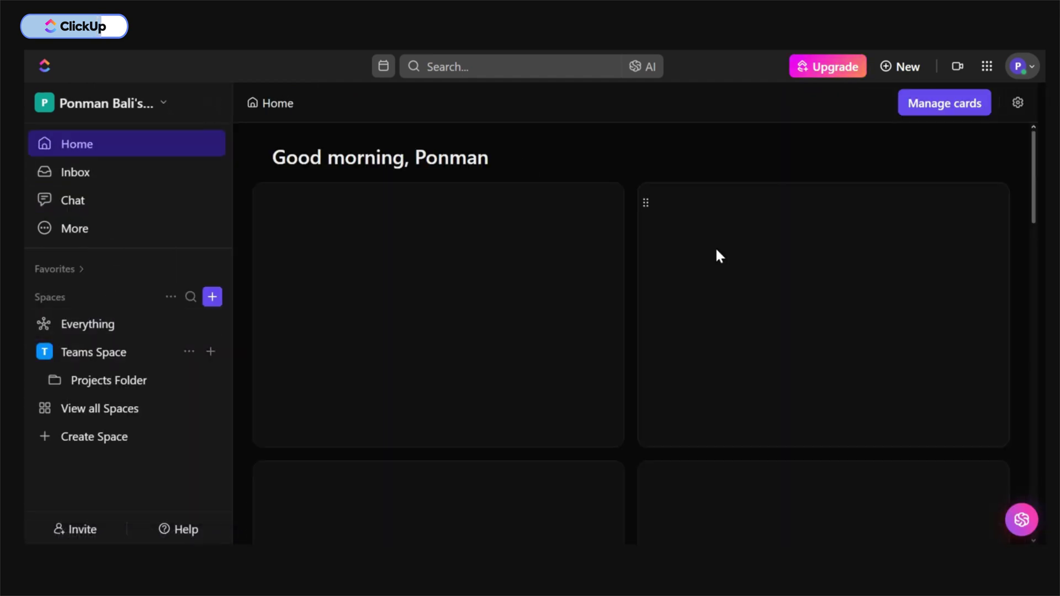
left_click(986, 67)
scroll(928, 215, "down", 1)
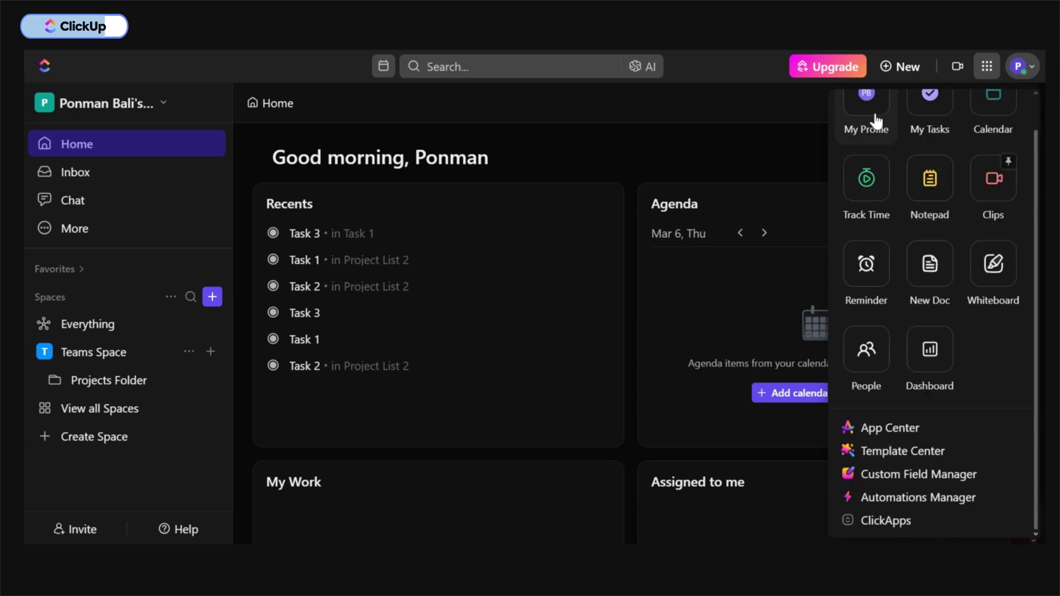